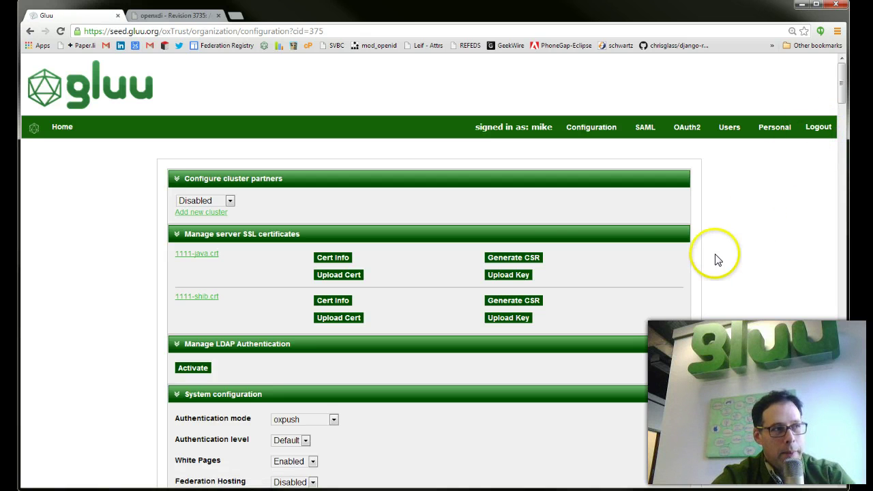
Step: Collapse the Configure cluster partners, Manage server SSL certificates and Manage LDAP Authentication sections
click(208, 179)
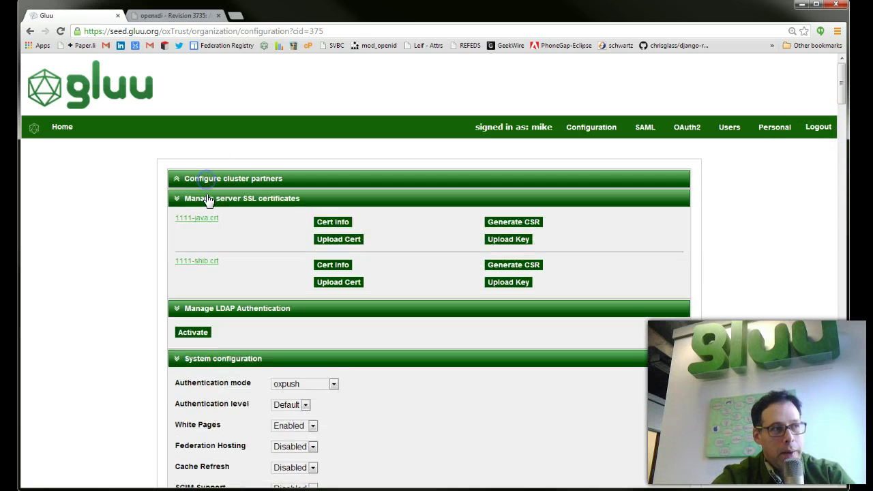
click(208, 198)
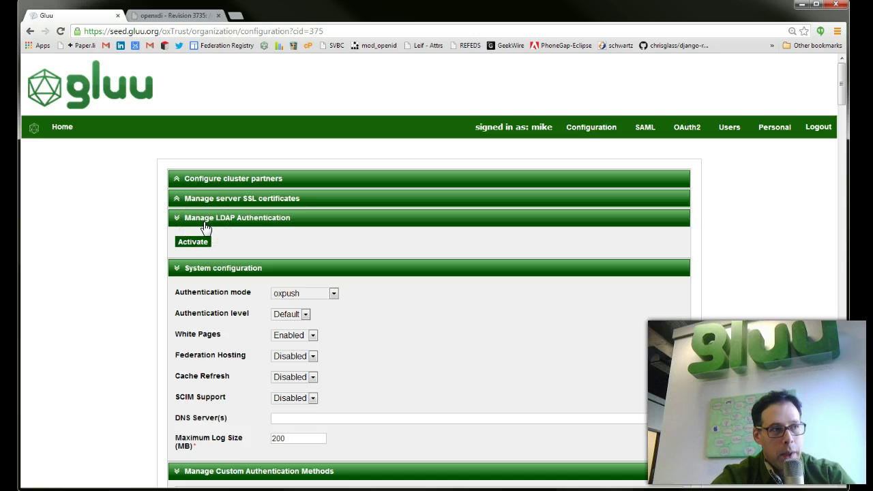
click(203, 219)
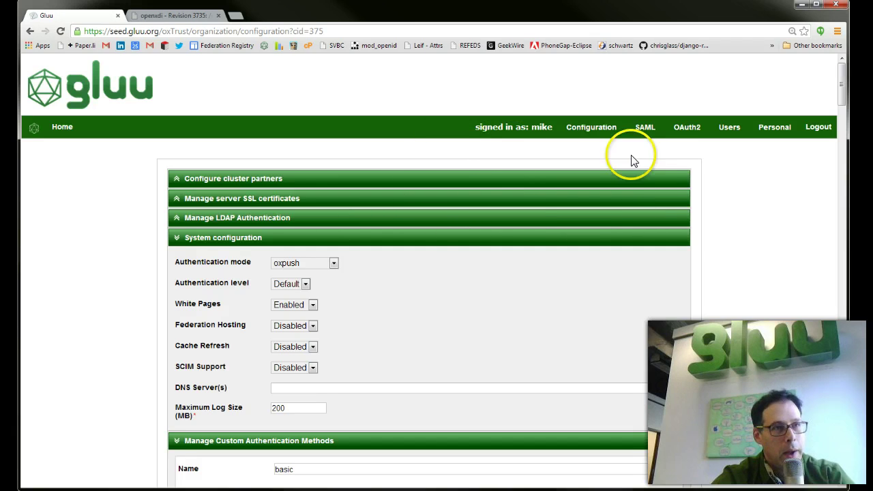
mouse_move(726, 130)
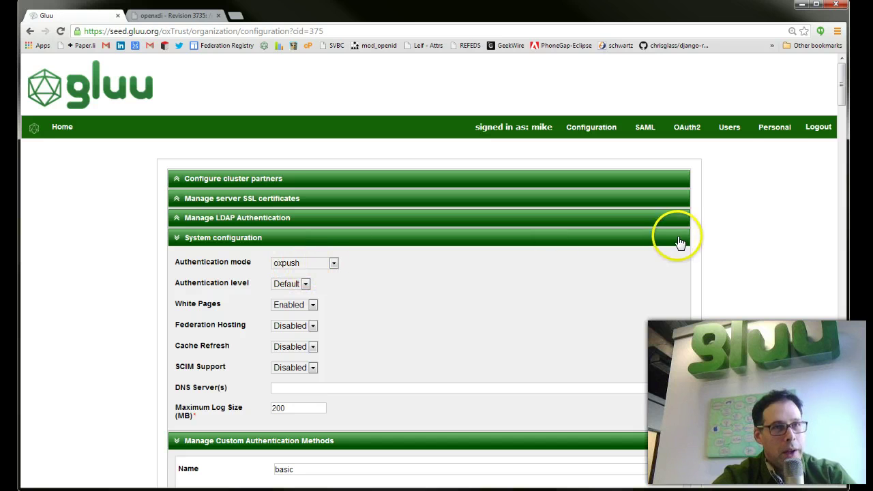
Step: Find the oxpush entry under Manage Custom Authentication Methods and examine its name and Custom Script
drag(841, 74, 838, 97)
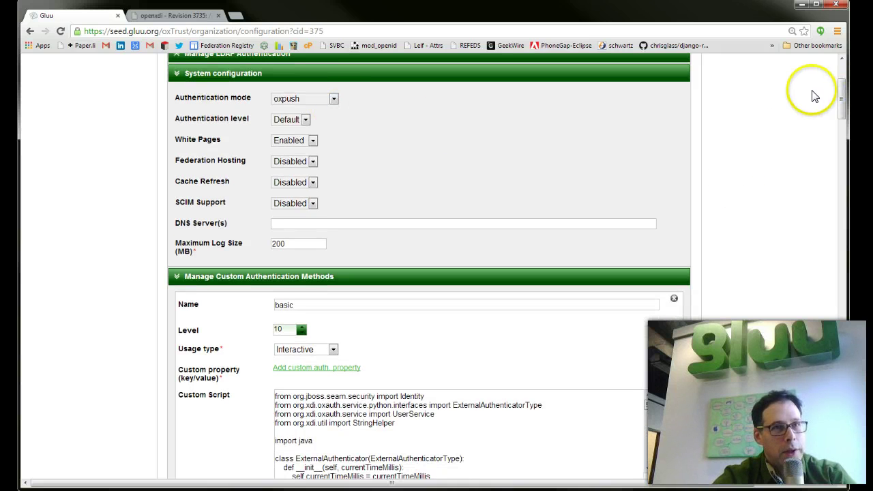
drag(842, 94, 823, 274)
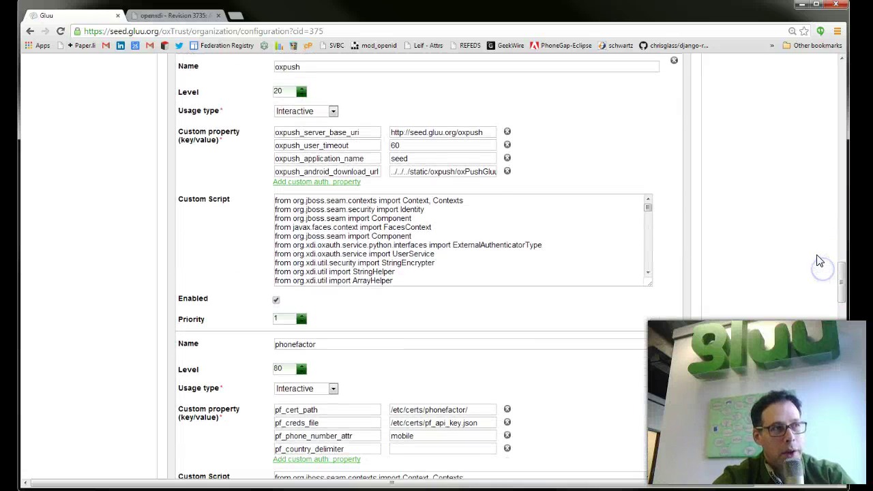
click(338, 65)
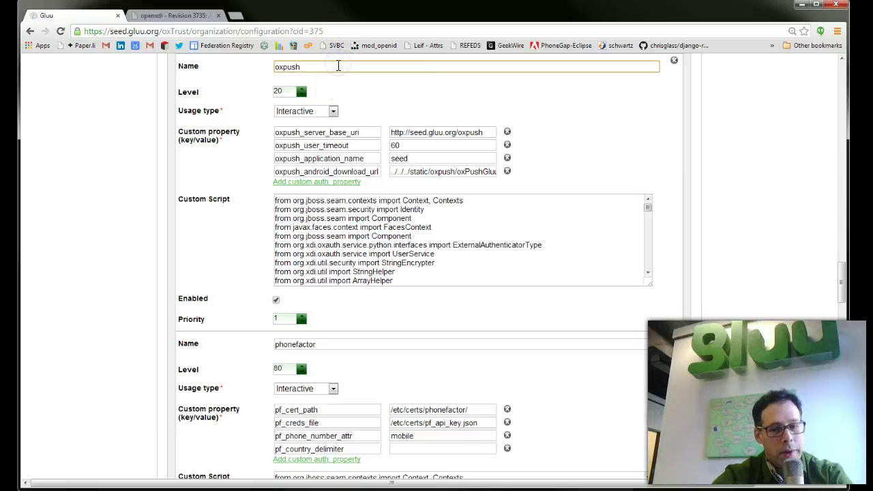
key(ctrl+plus)
key(ctrl+plus)
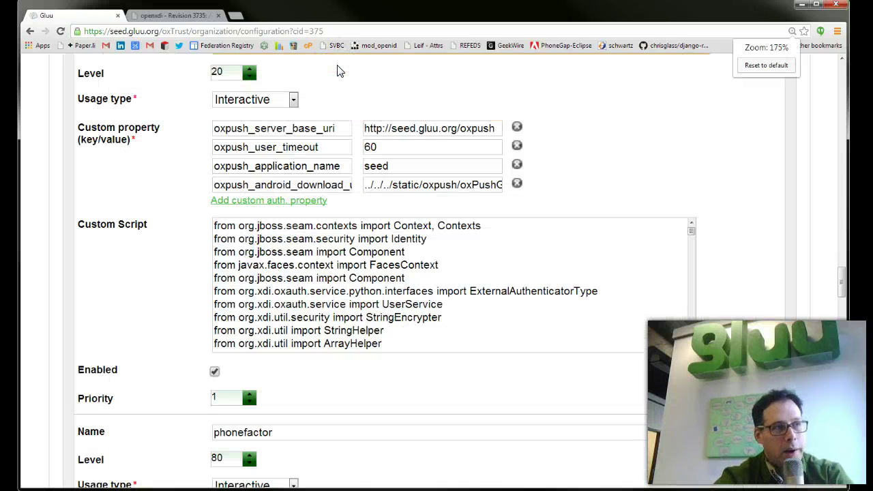
scroll(341, 96, up, 1)
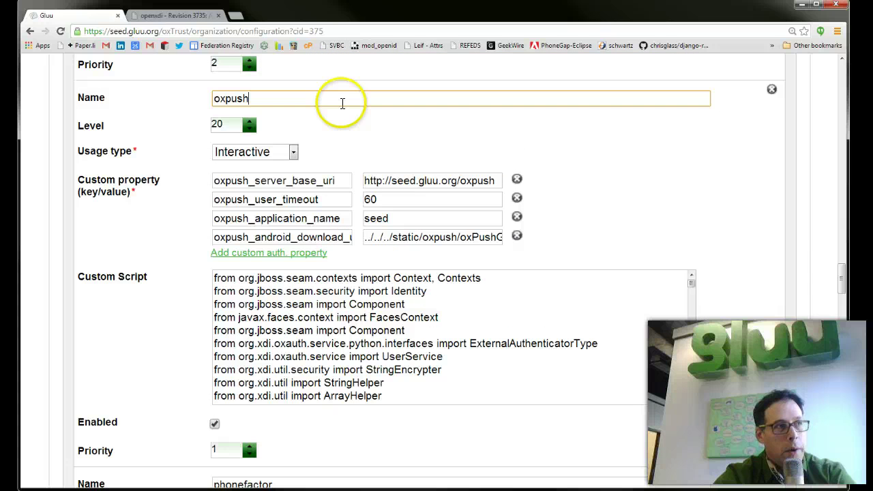
click(263, 99)
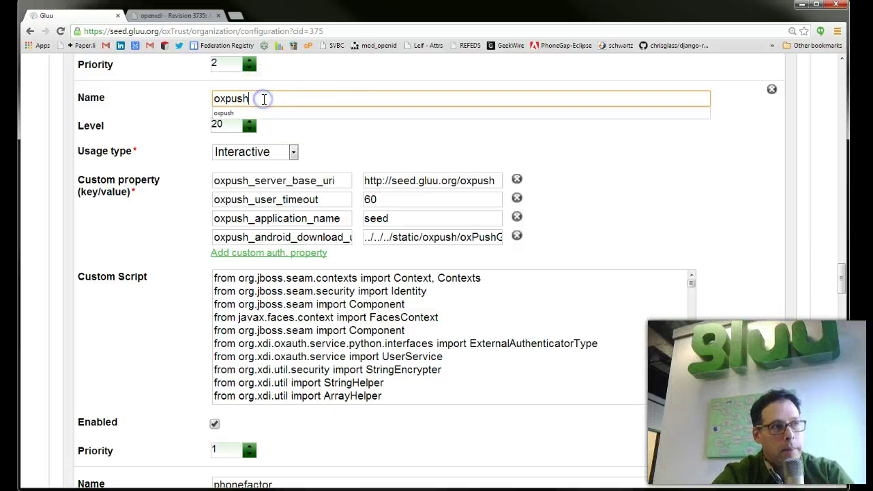
click(213, 277)
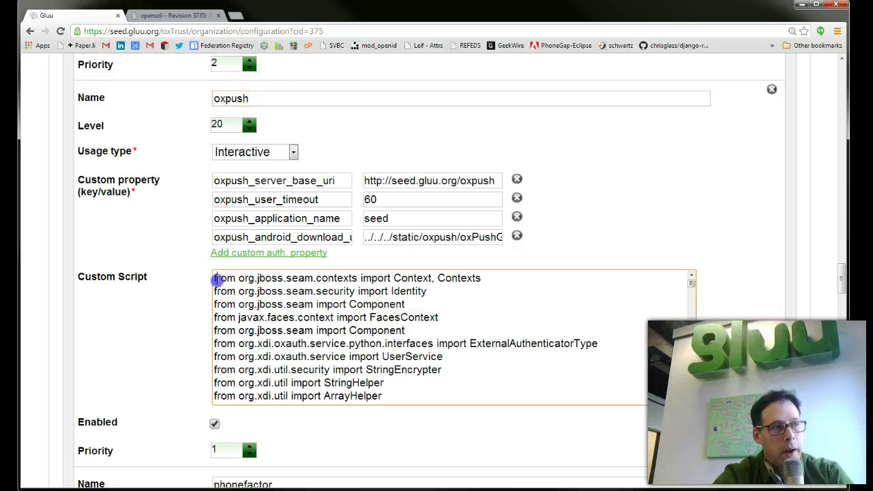
triple_click(214, 278)
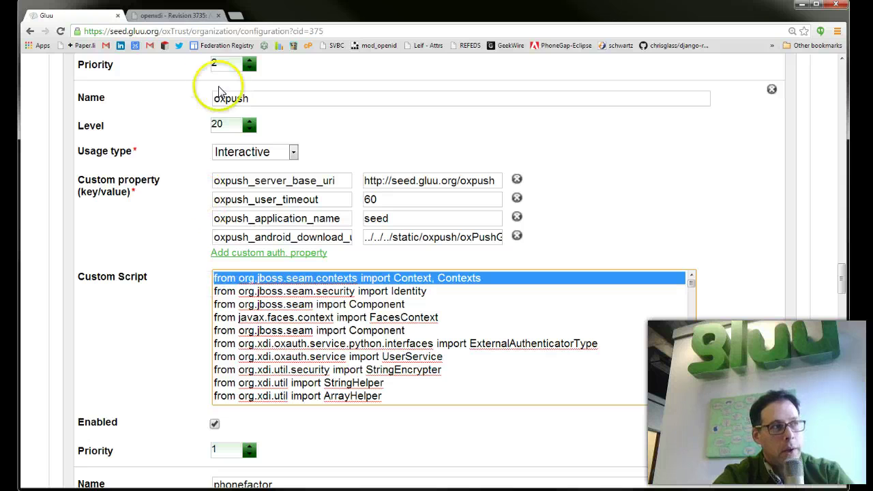
Step: Select all code of oxPushExternalAuthenticator.py in the repository's integrations/oxpush folder, then select the whole Custom Script of the oxpush method
click(179, 15)
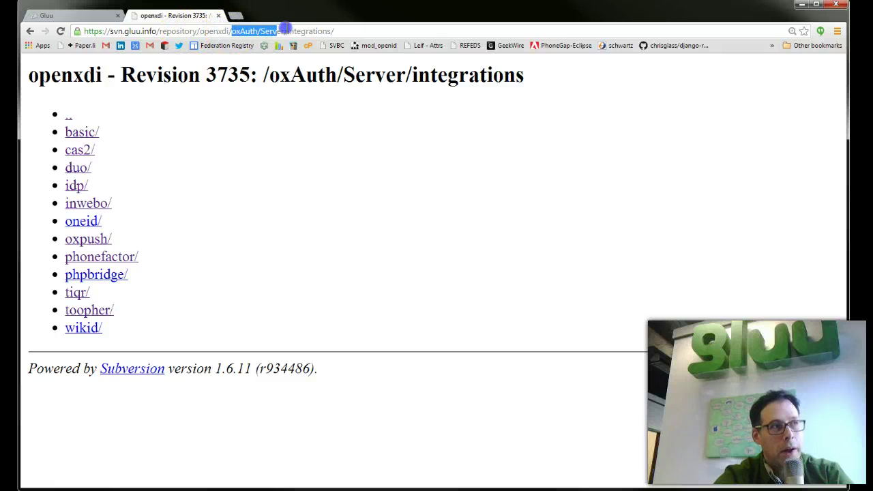
drag(334, 31, 339, 31)
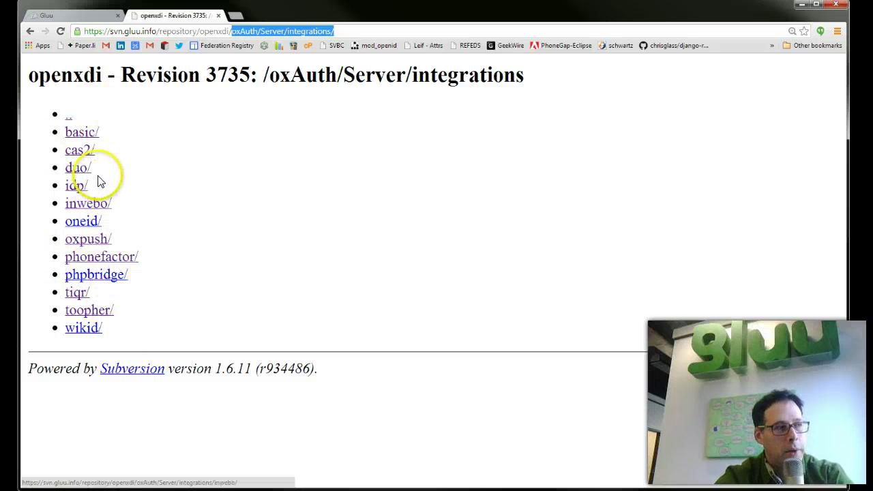
click(81, 237)
click(132, 151)
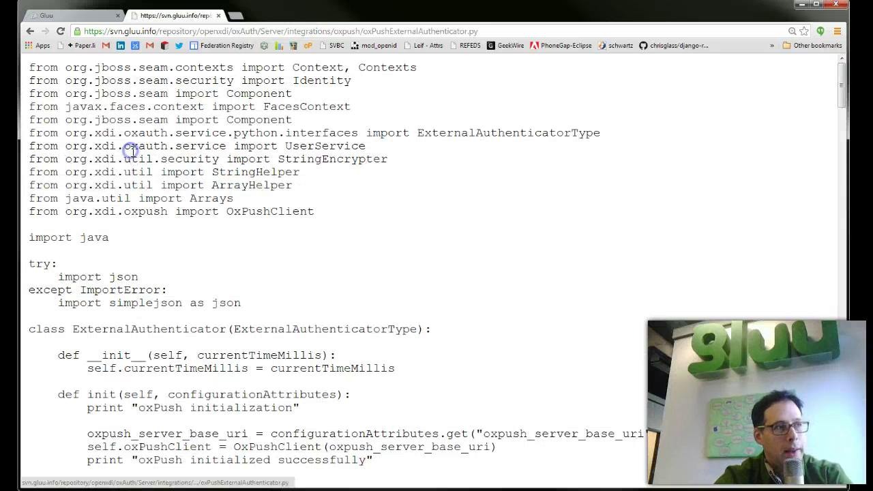
key(ctrl+a)
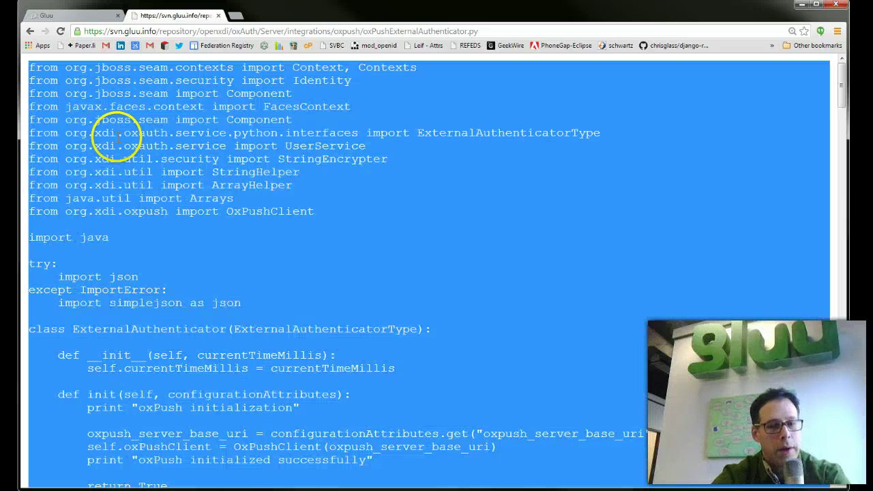
click(96, 15)
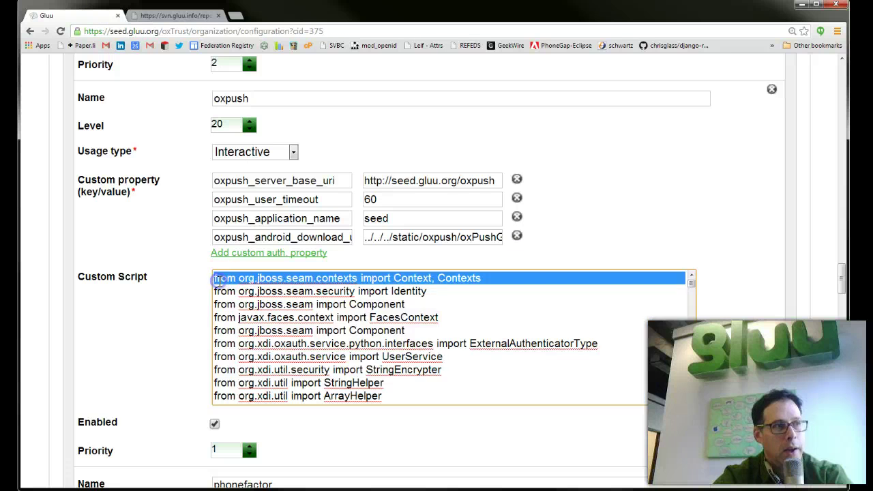
key(ctrl+a)
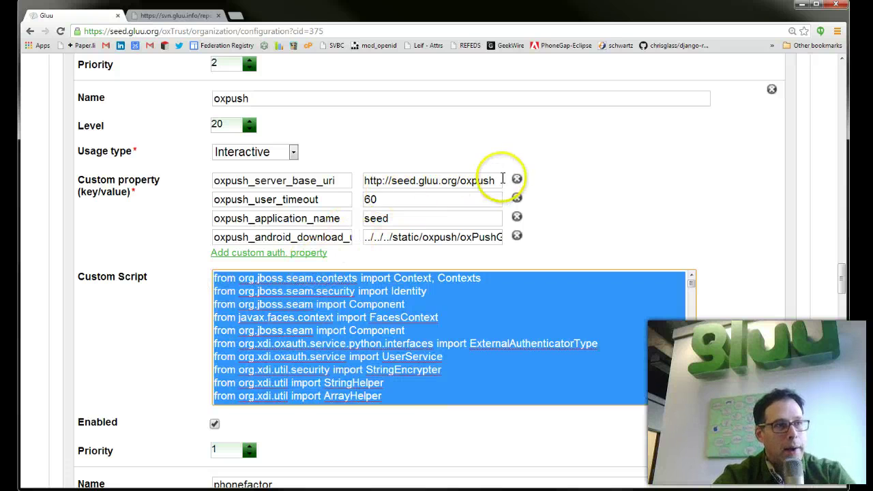
Step: Set the oxpush_application_name custom property of the oxpush method to IDP
click(497, 180)
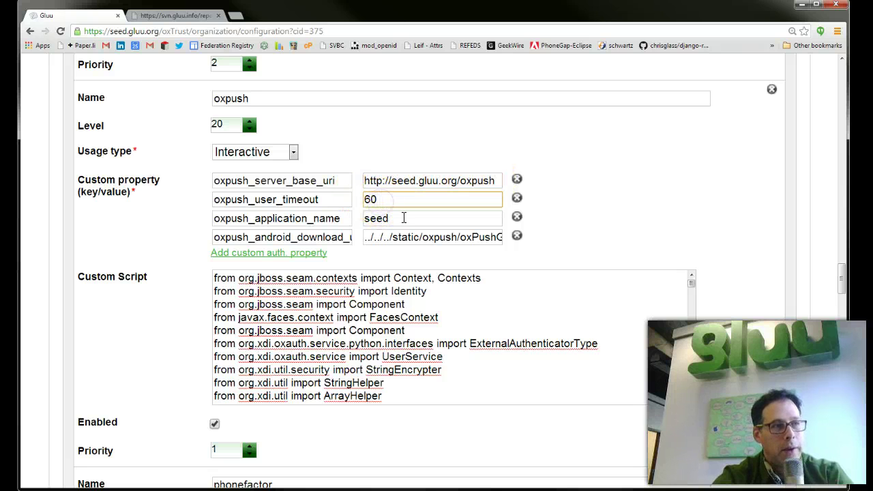
drag(403, 220, 369, 218)
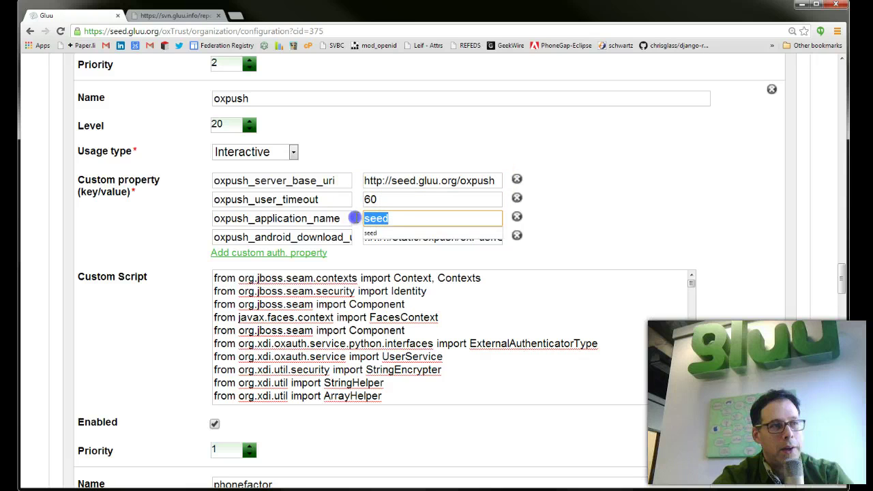
click(354, 218)
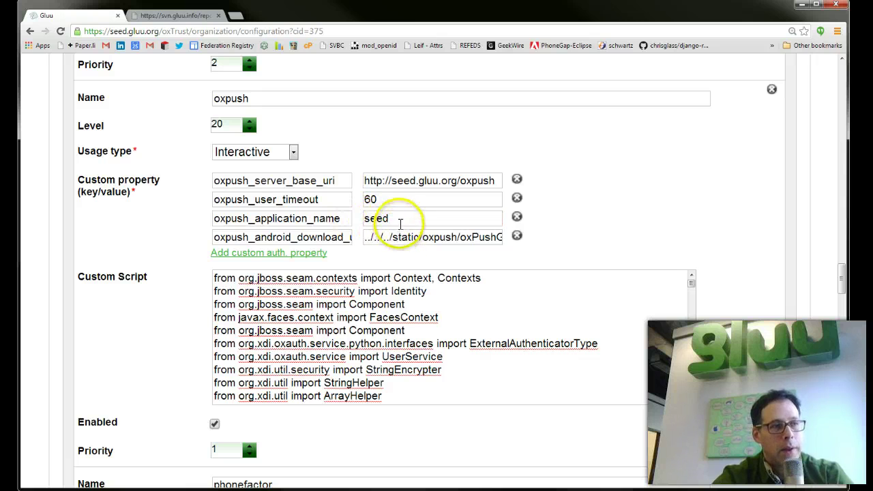
click(392, 217)
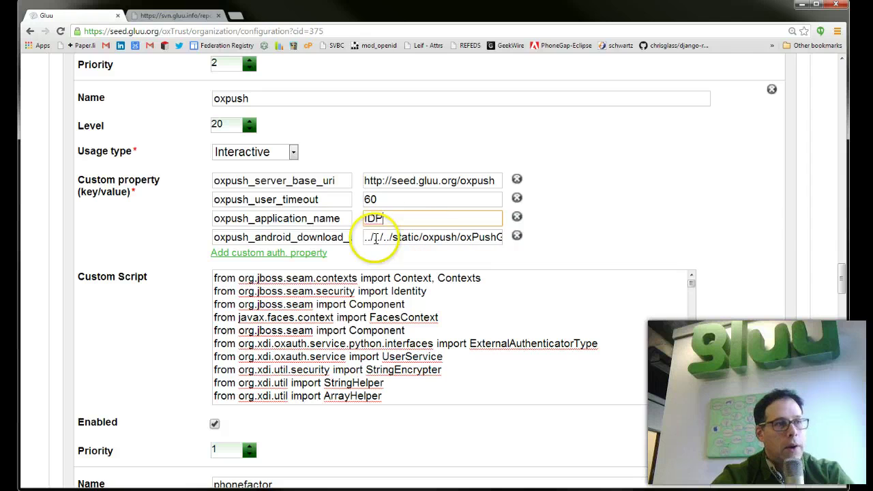
Step: Examine the Android download URL property of the oxpush method, including its APK file name, and the method's name
drag(363, 236, 437, 236)
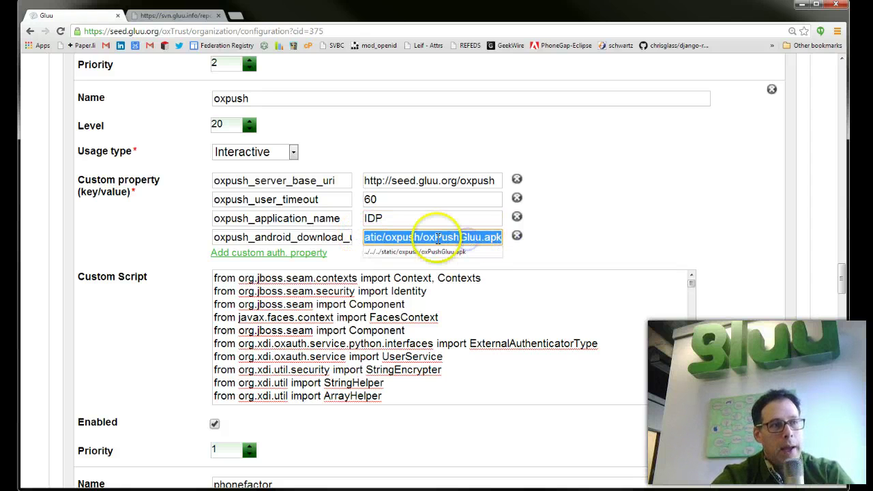
click(575, 230)
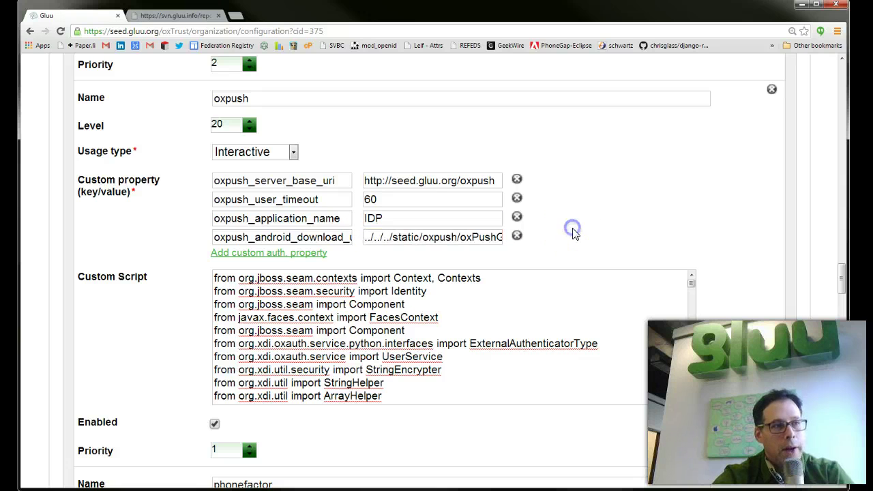
drag(461, 238, 530, 238)
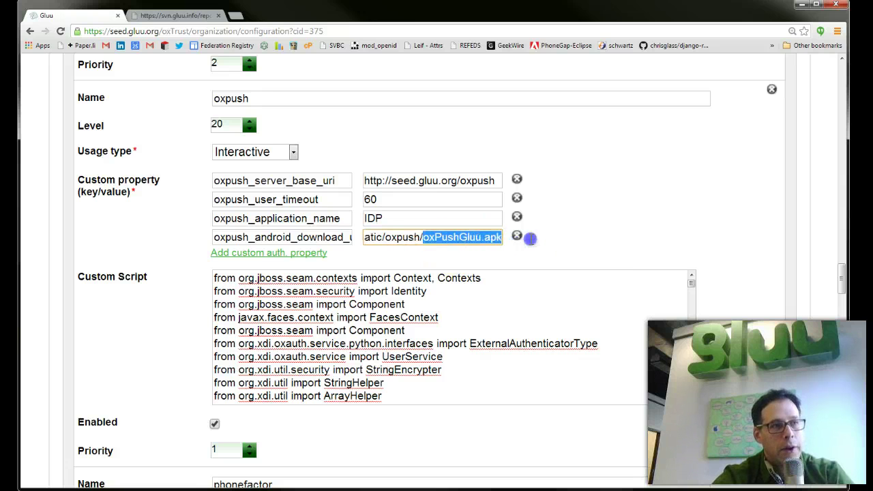
click(580, 243)
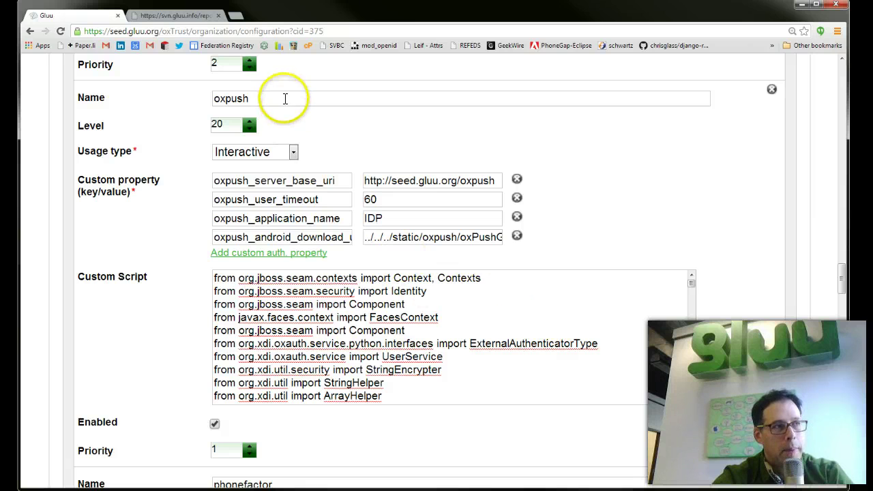
click(285, 99)
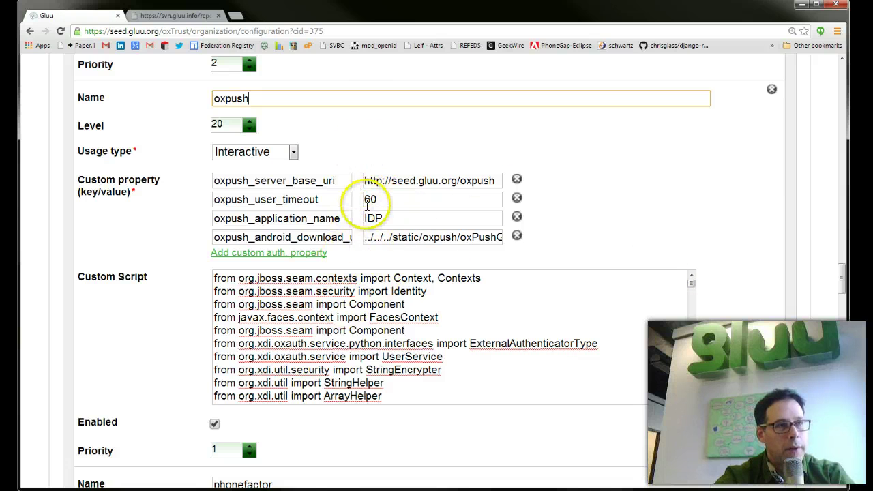
Step: Log out of oxTrust and open the oxPush login page
click(843, 261)
drag(838, 280, 821, 48)
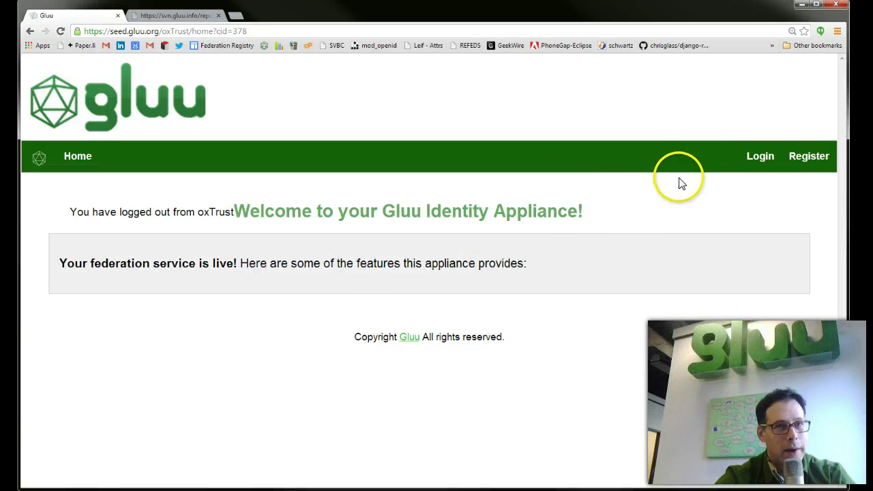
click(757, 158)
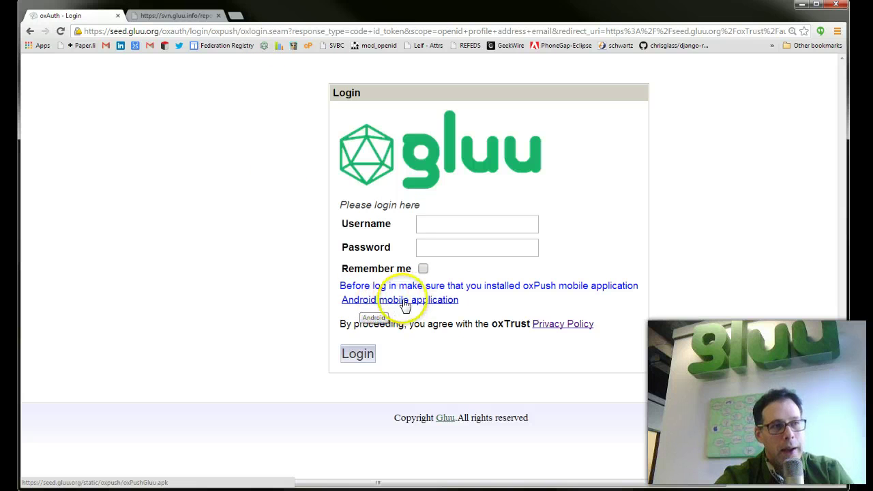
Step: Log in with the account's username and password, and wait on the oxPush pairing request for the approval
click(451, 227)
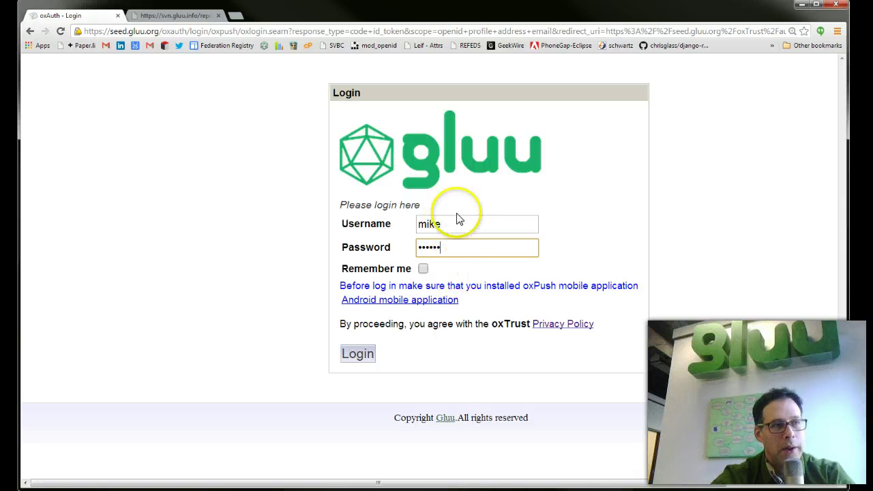
click(355, 356)
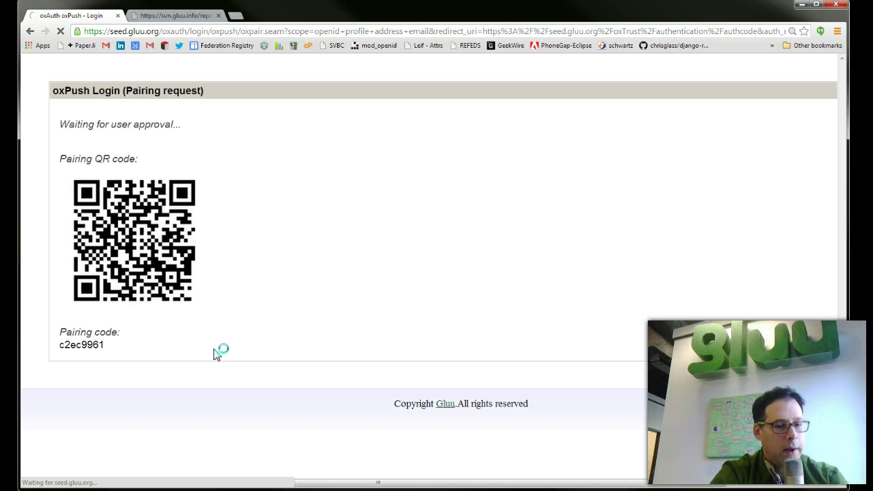
click(217, 348)
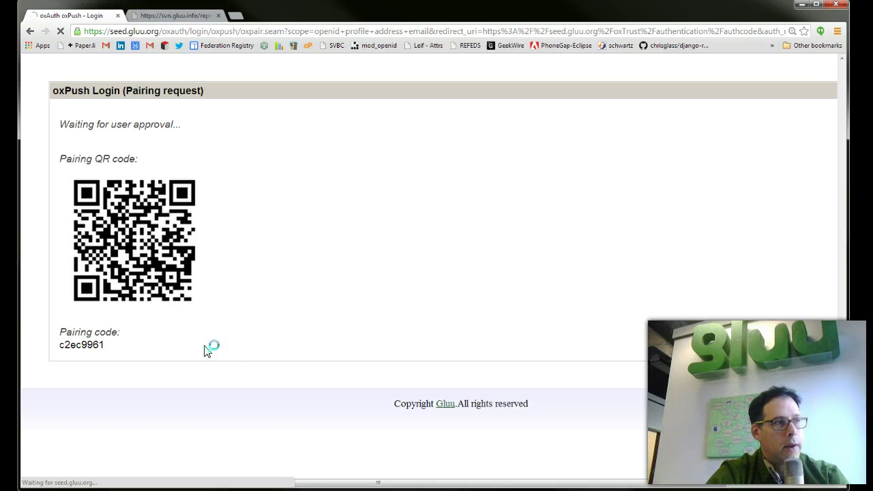
click(345, 318)
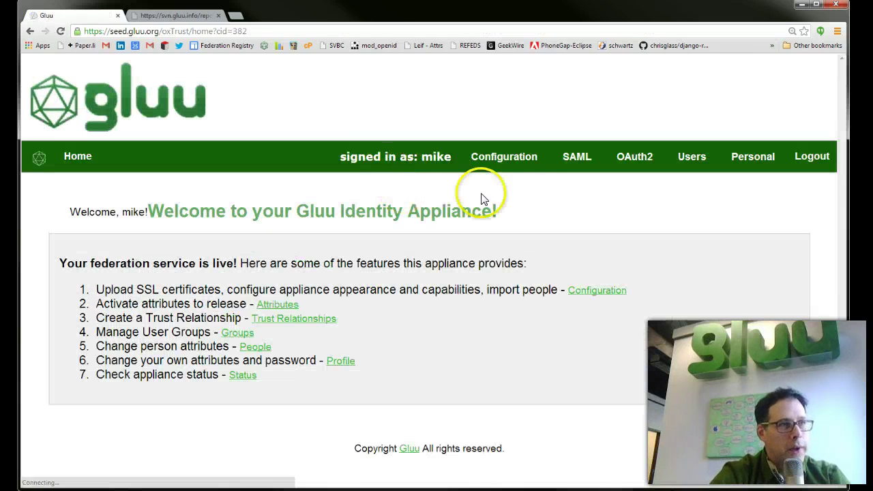
Step: Log out of the oxTrust account signed in through oxPush pairing
mouse_move(665, 199)
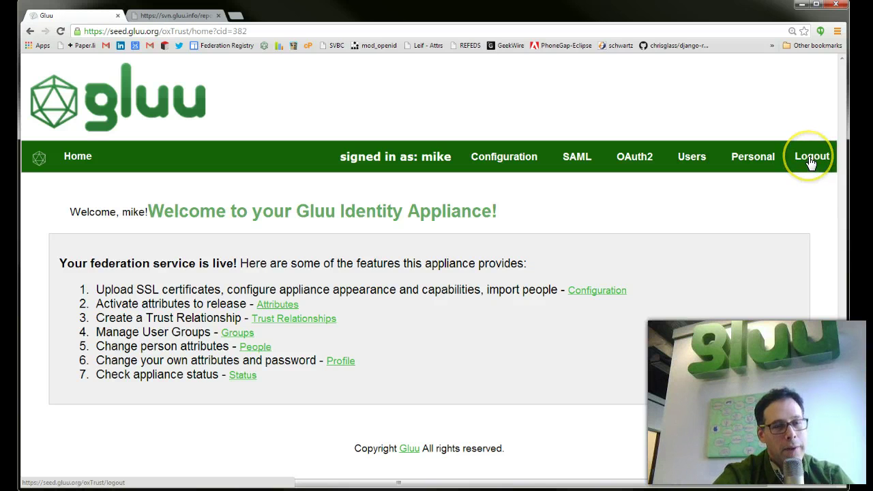
click(810, 162)
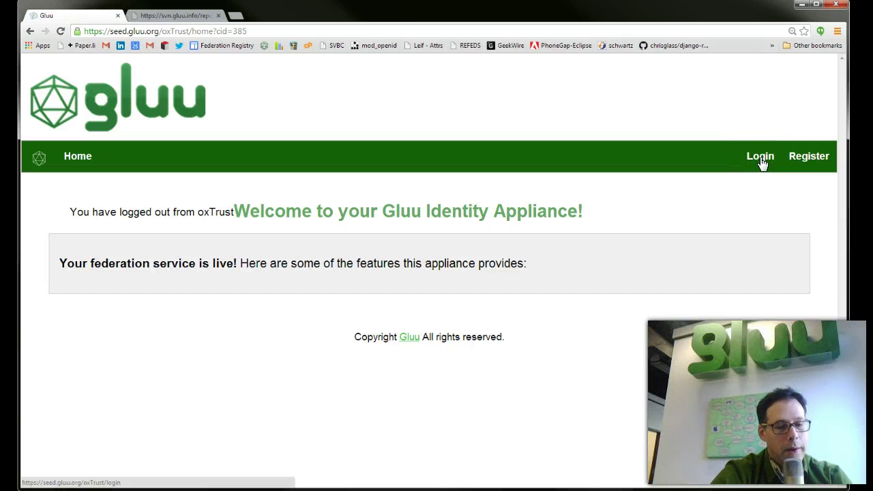
Step: Log in to oxTrust with the account's username and password, and allow the requested permissions after the phone approval
click(760, 160)
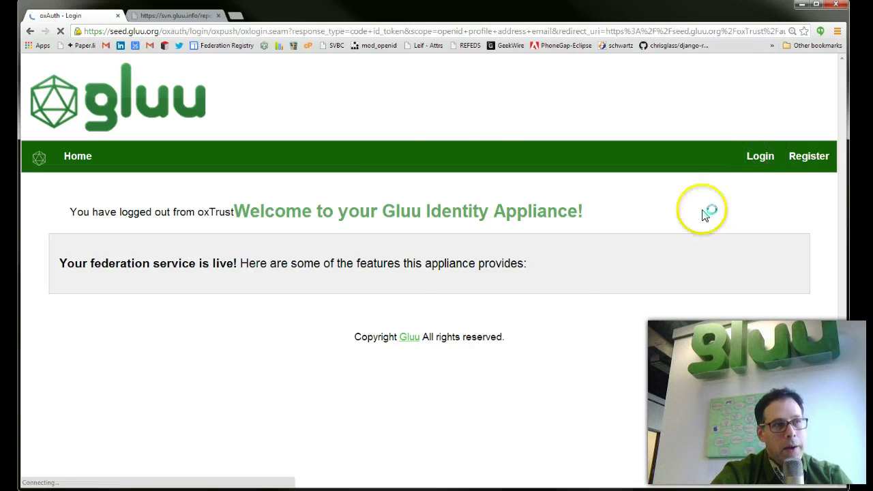
click(491, 223)
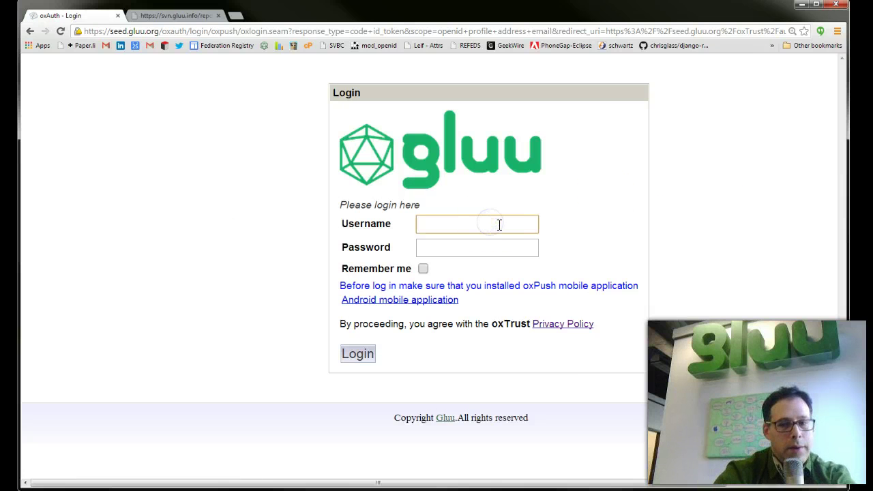
key(Tab)
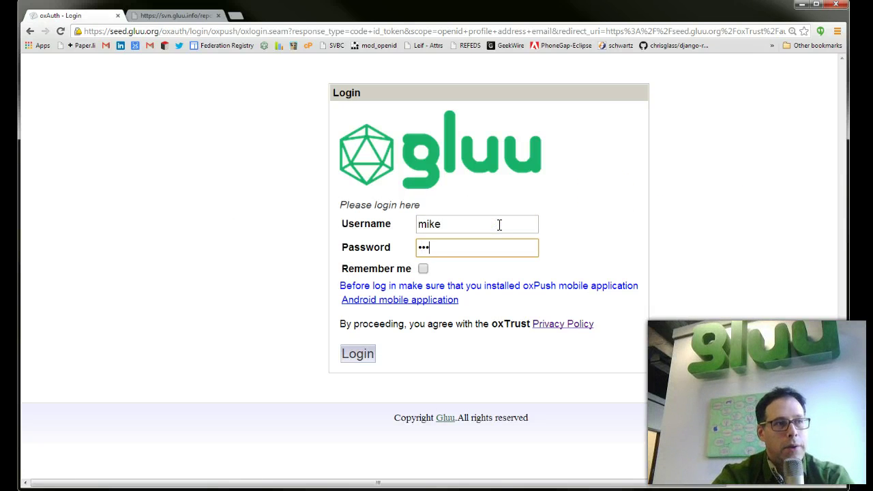
click(357, 353)
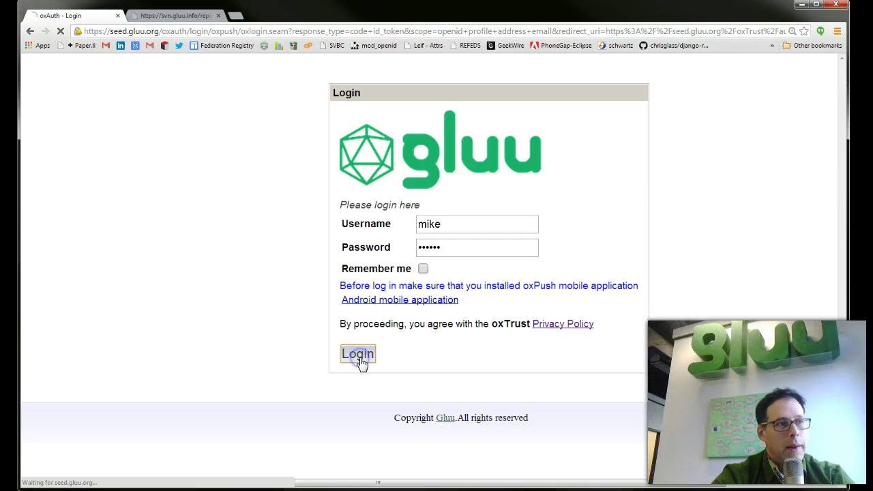
click(336, 308)
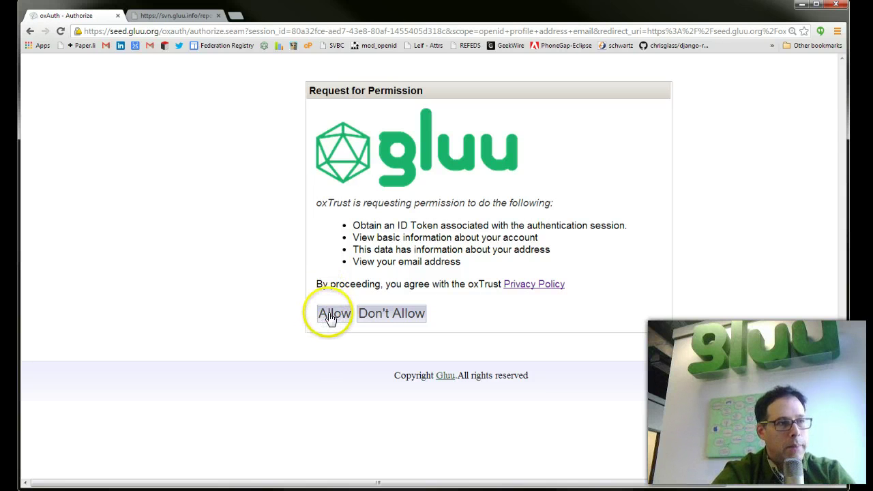
click(329, 318)
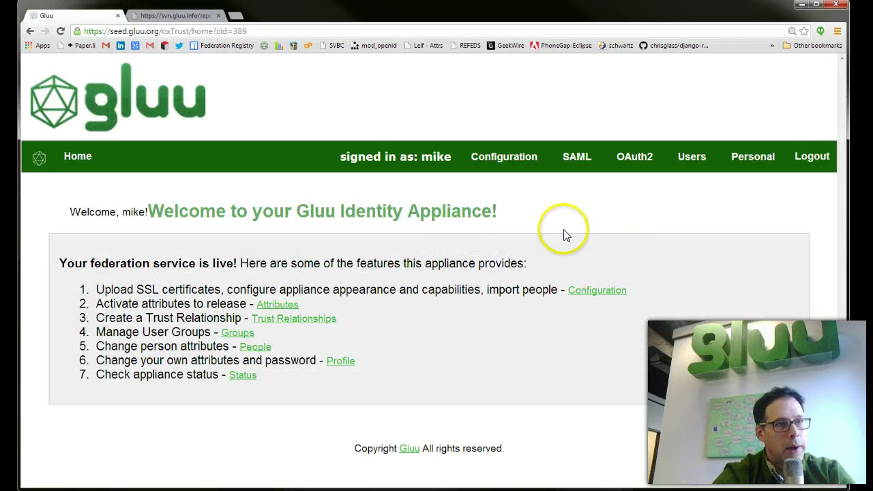
click(504, 157)
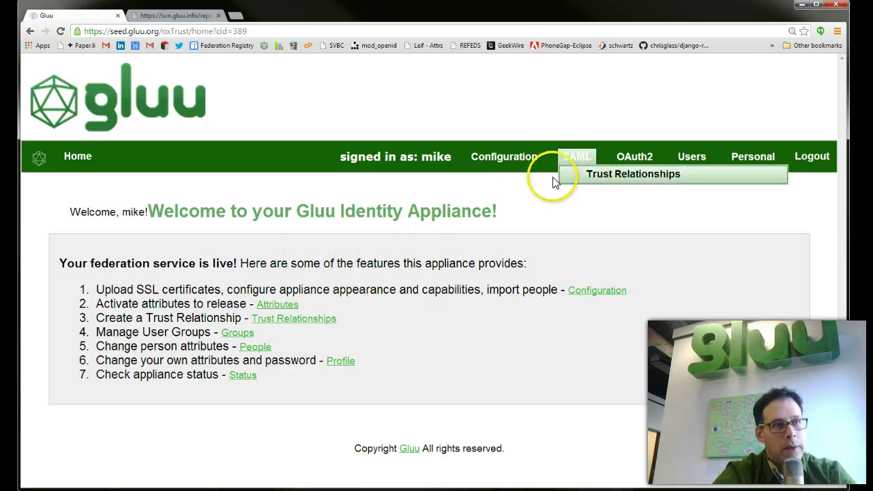
mouse_move(545, 156)
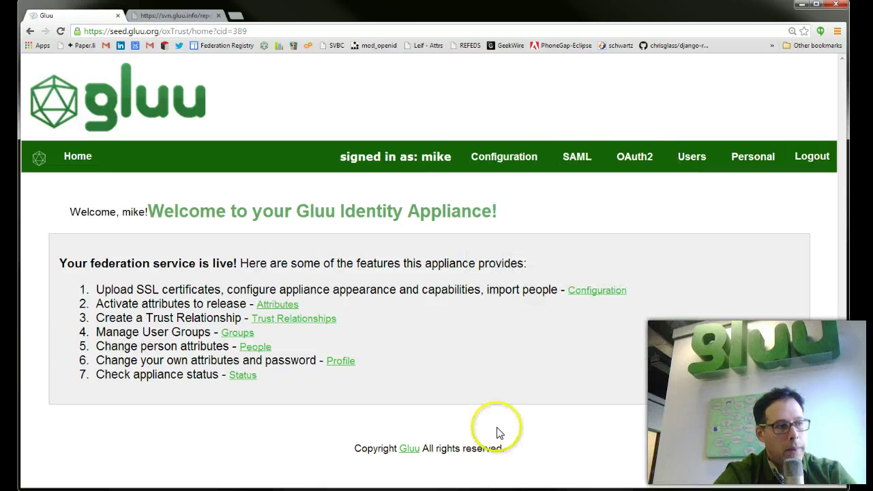